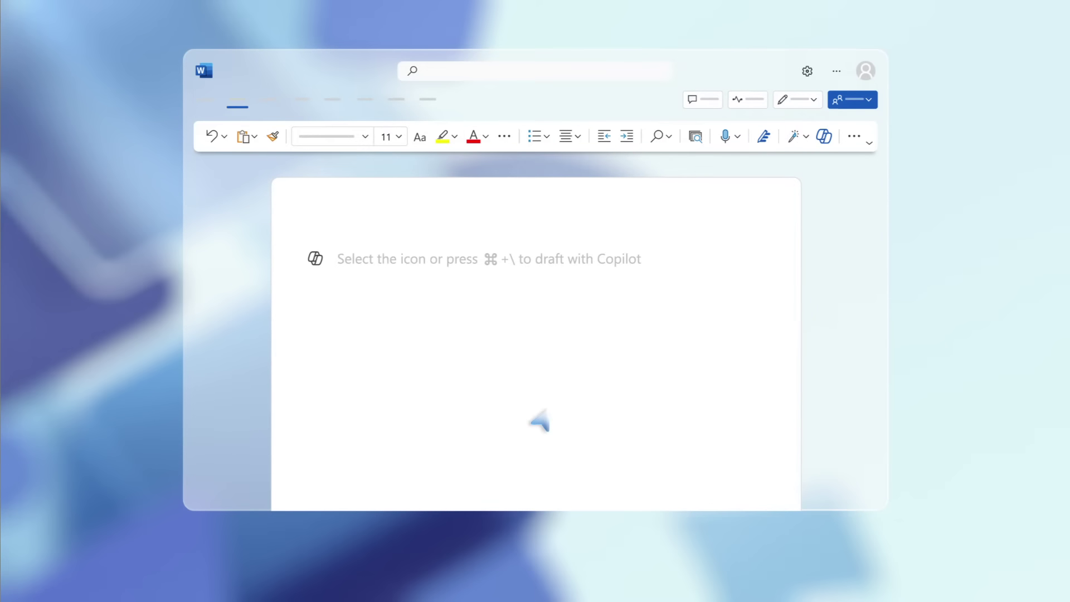
- Generate a Copilot draft of a board submission justifying ergonomic office furniture
left_click(315, 259)
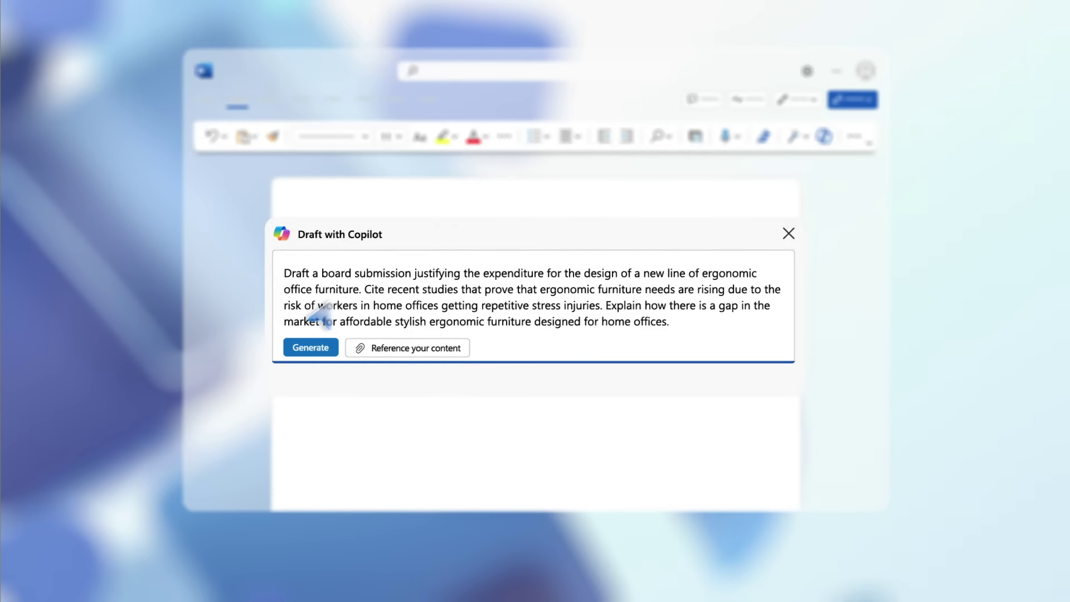
left_click(311, 348)
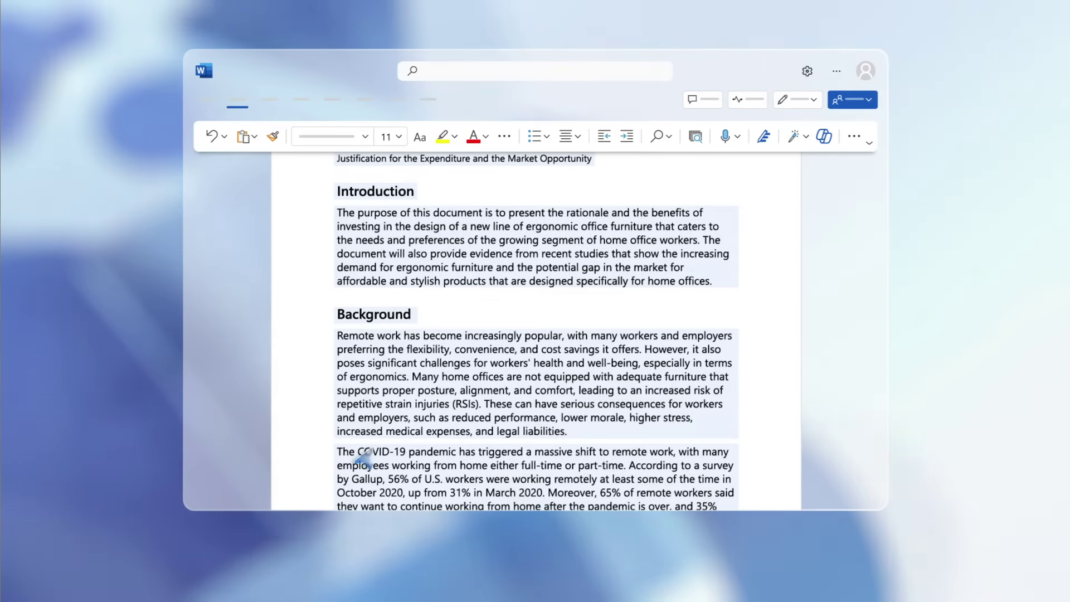
- Accept the generated draft with its title, Introduction and Background sections
left_click(368, 451)
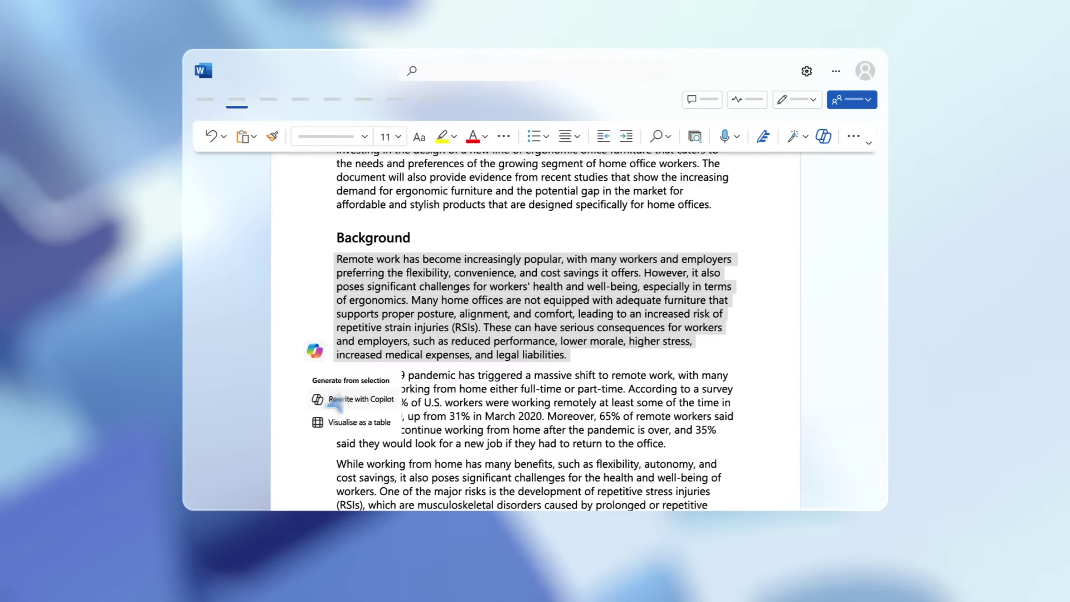
- Regenerate the first Background paragraph in Concise tone and swap it in for the original
left_click(335, 400)
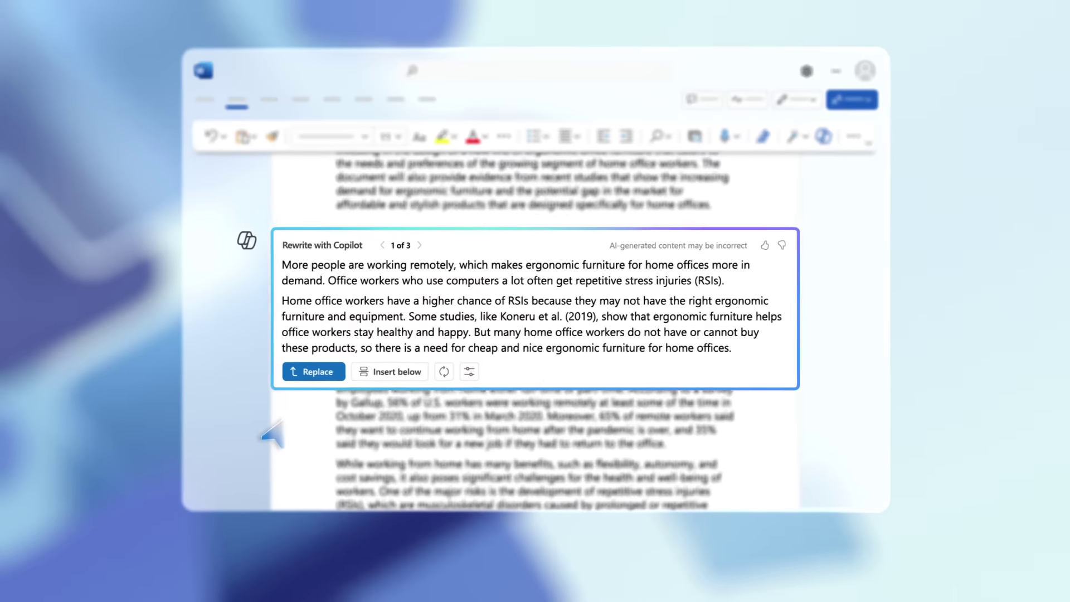
left_click(468, 374)
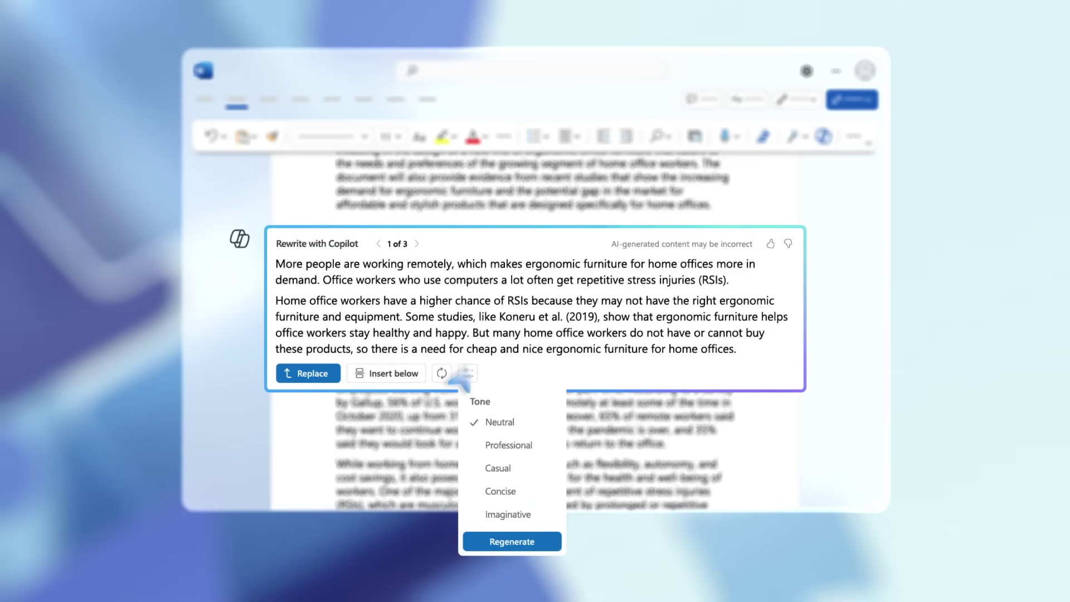
left_click(499, 492)
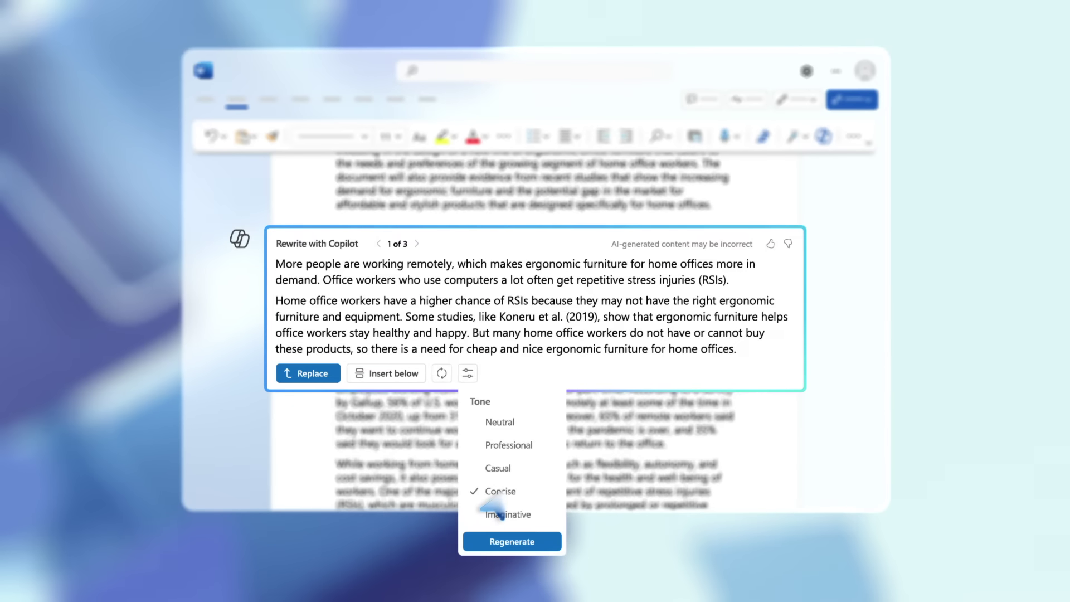
left_click(510, 542)
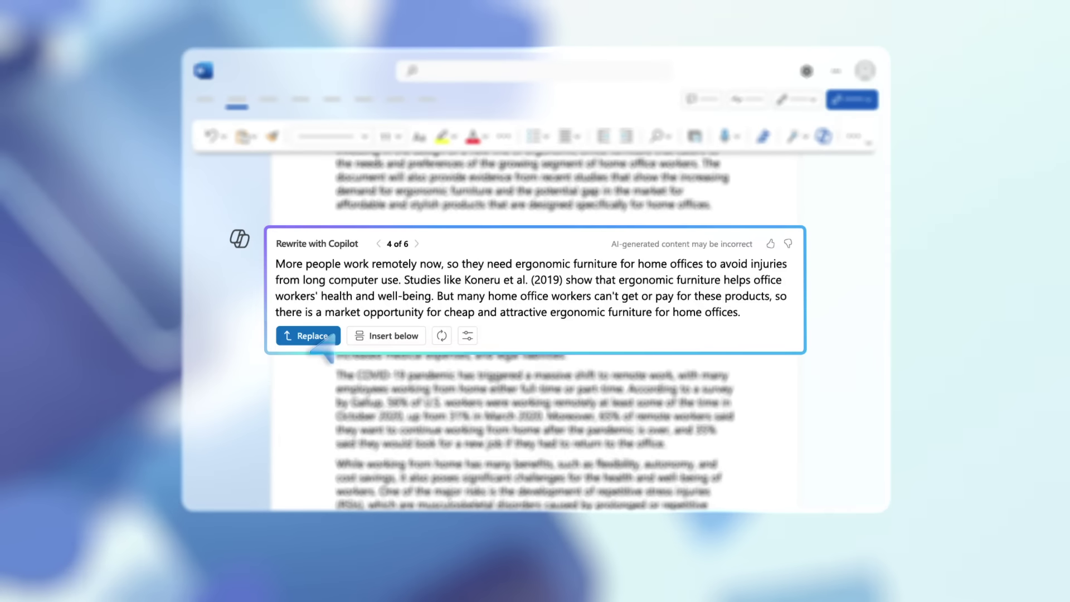
left_click(311, 336)
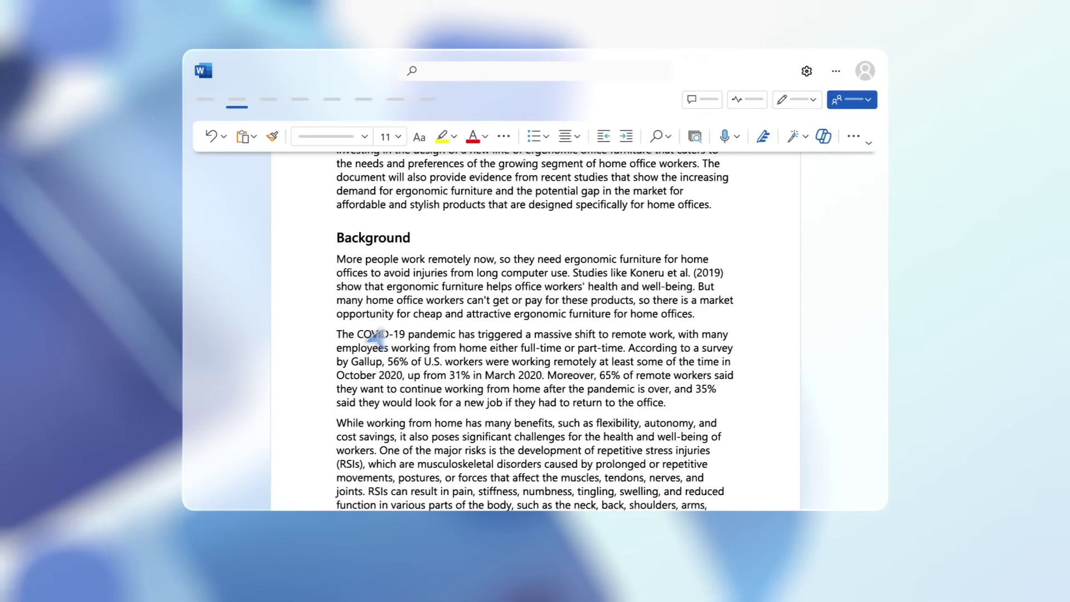
scroll(374, 336, "down", 2)
scroll(374, 336, "down", 2)
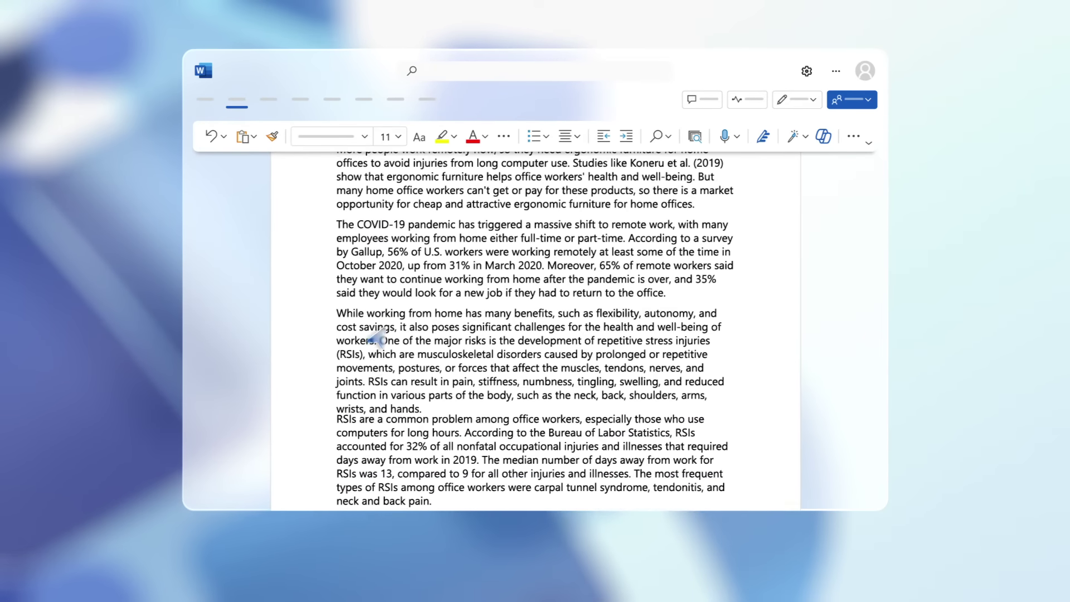
scroll(374, 337, "down", 2)
scroll(374, 337, "down", 2)
scroll(374, 337, "down", 2)
scroll(373, 336, "down", 3)
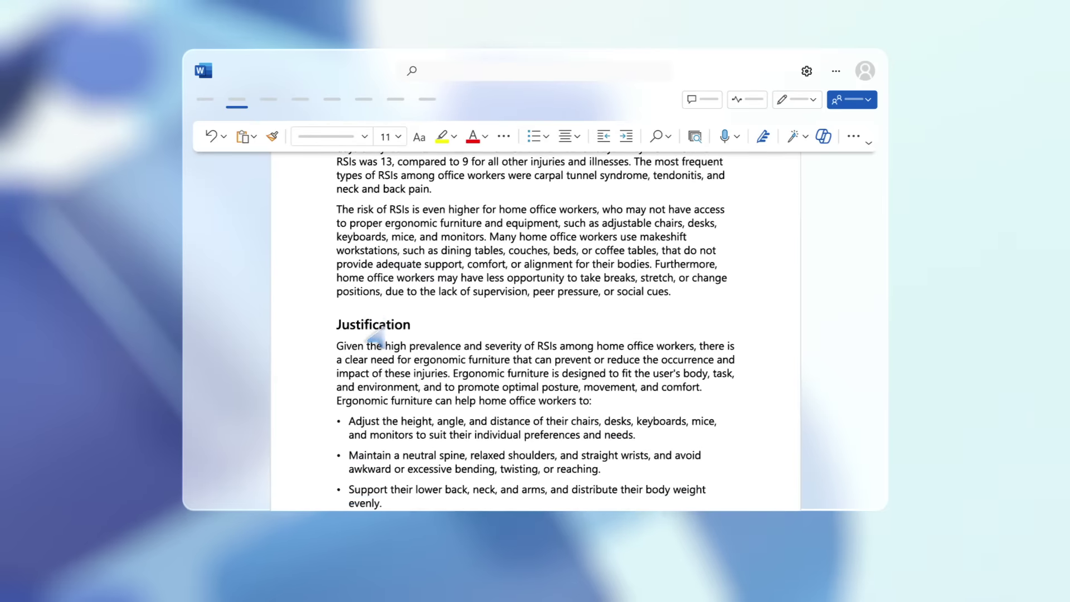
scroll(374, 336, "down", 3)
scroll(374, 337, "down", 3)
scroll(374, 337, "down", 3)
scroll(374, 336, "down", 3)
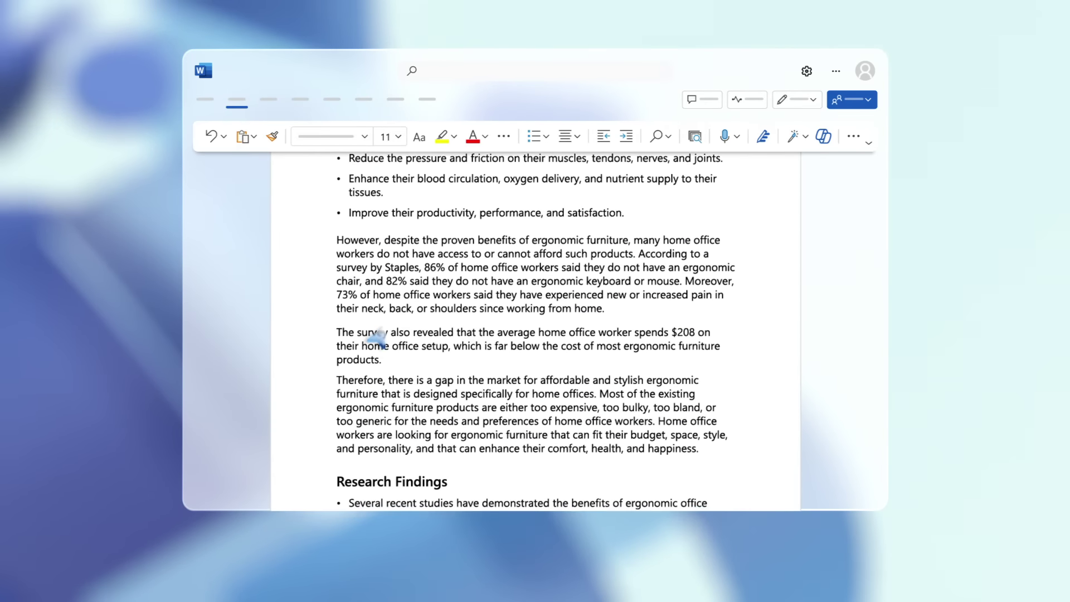
scroll(374, 337, "down", 2)
scroll(373, 337, "down", 1)
scroll(374, 338, "down", 1)
scroll(374, 338, "down", 1)
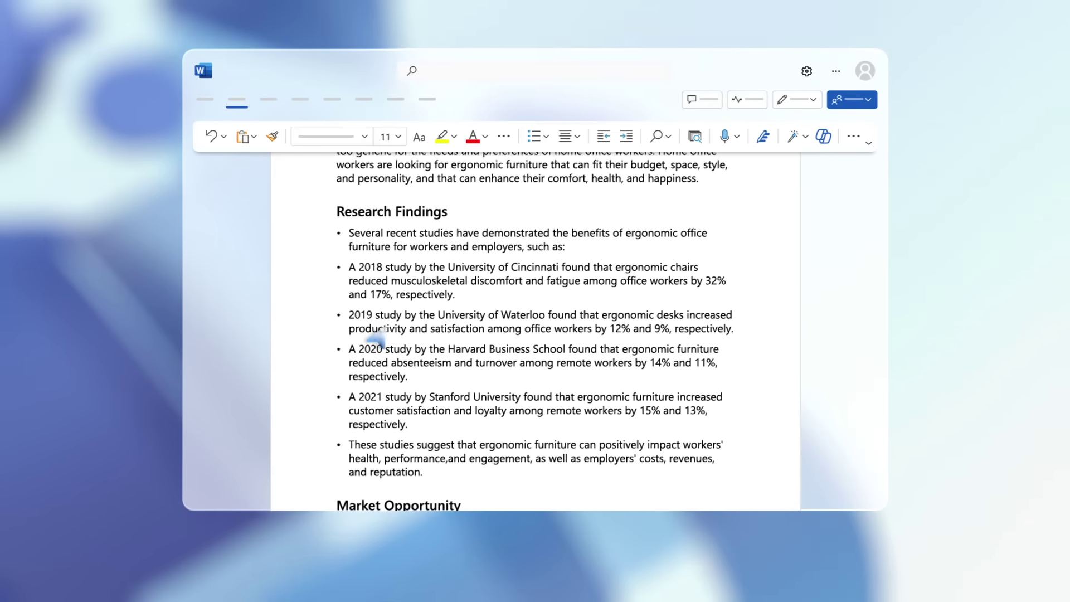
scroll(374, 337, "down", 1)
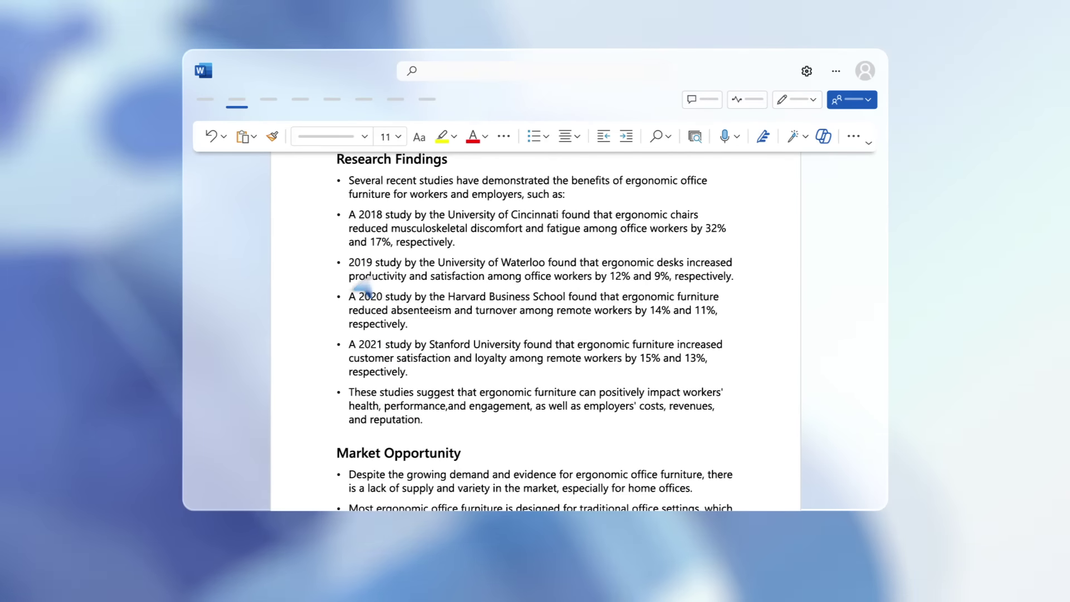
- Visualise the selected Research Findings bullets as a Copilot table and keep it
left_click_drag(336, 186, 423, 419)
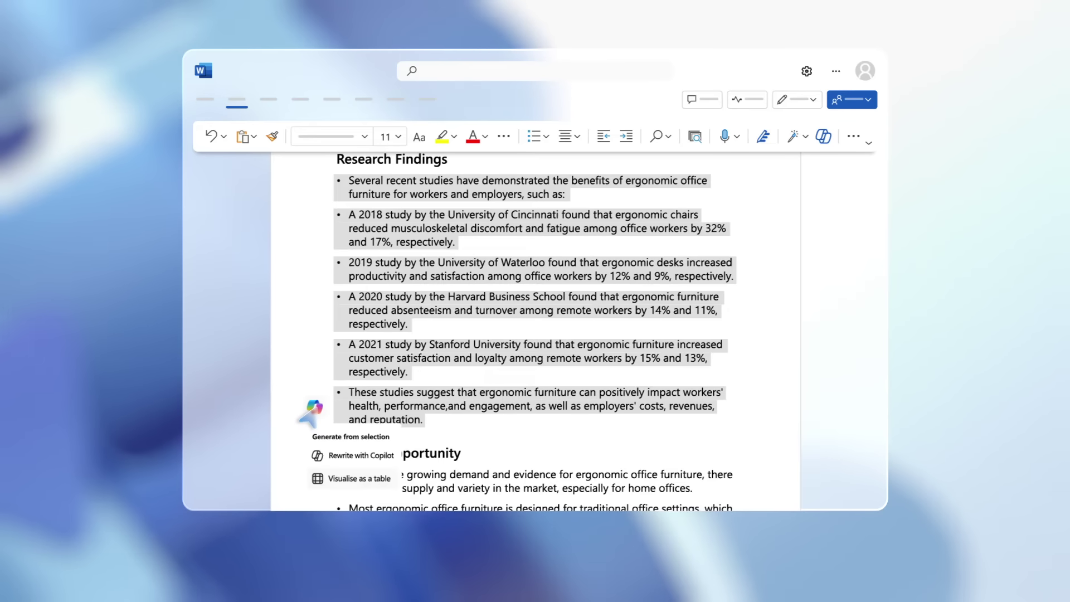
left_click(351, 478)
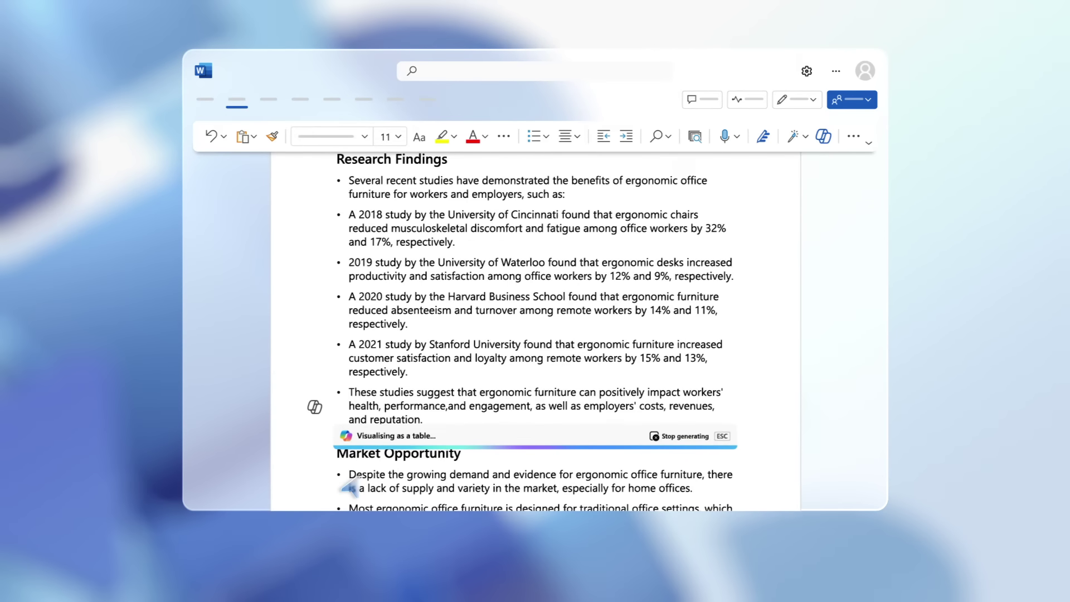
left_click(368, 335)
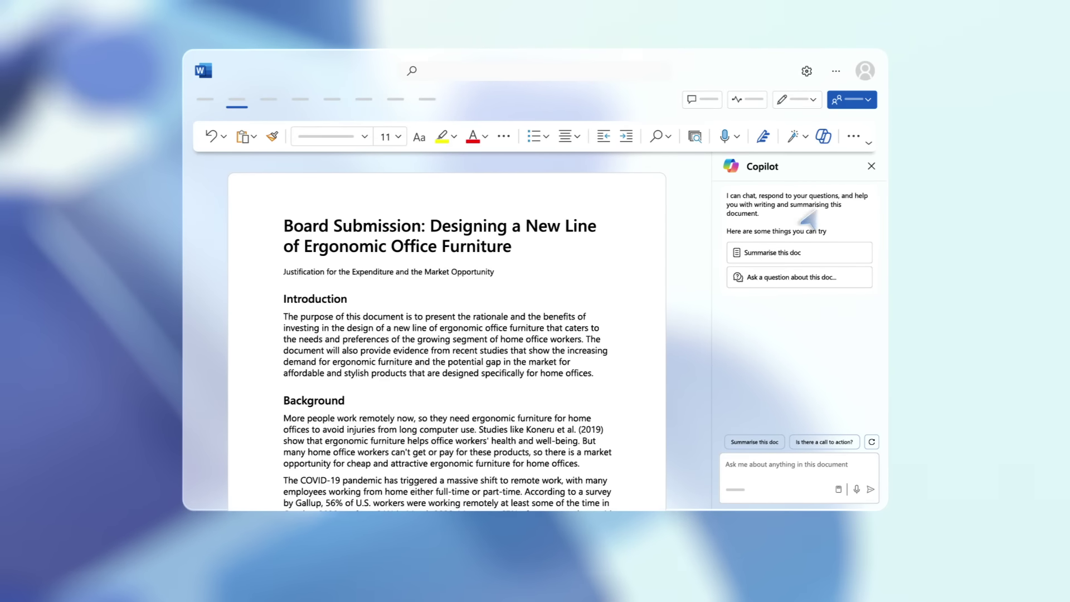
- Request Copilot's 'Summarise this doc' bullet summary of the board submission
left_click(804, 253)
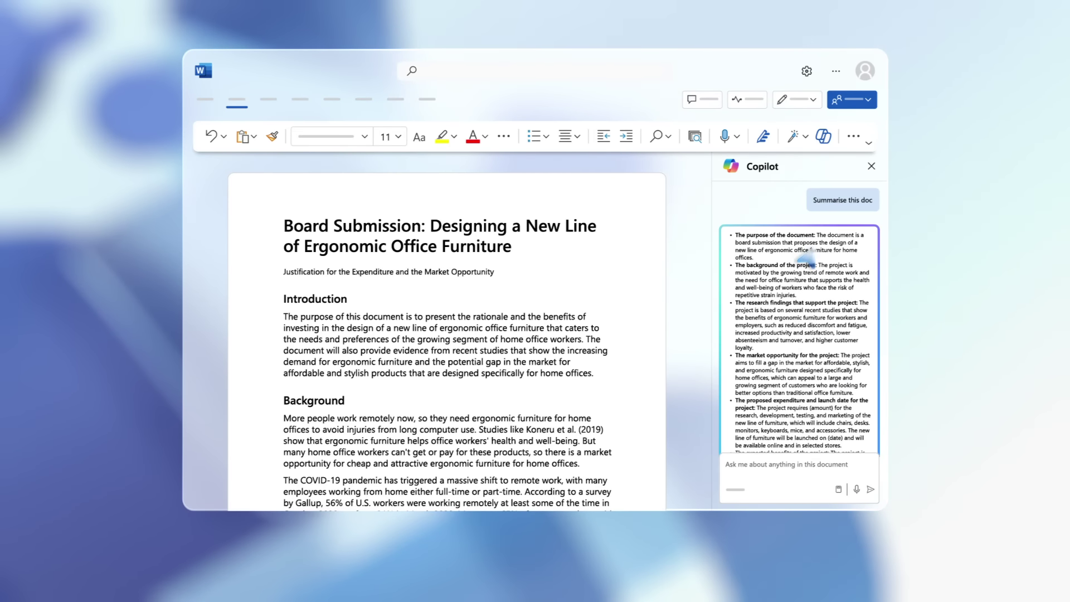
type("Summar")
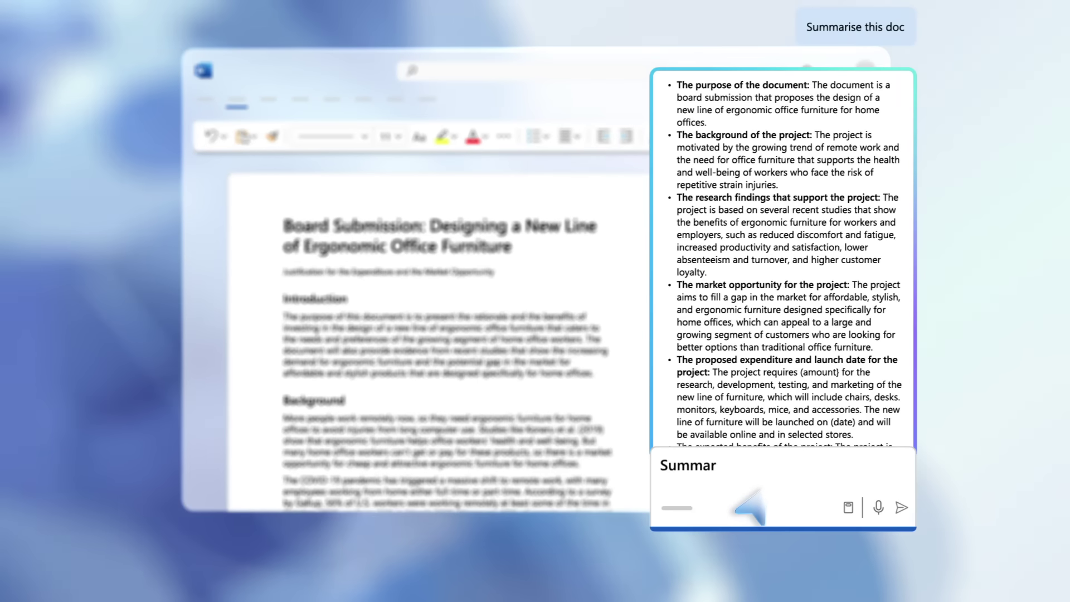
type("ise this document in three")
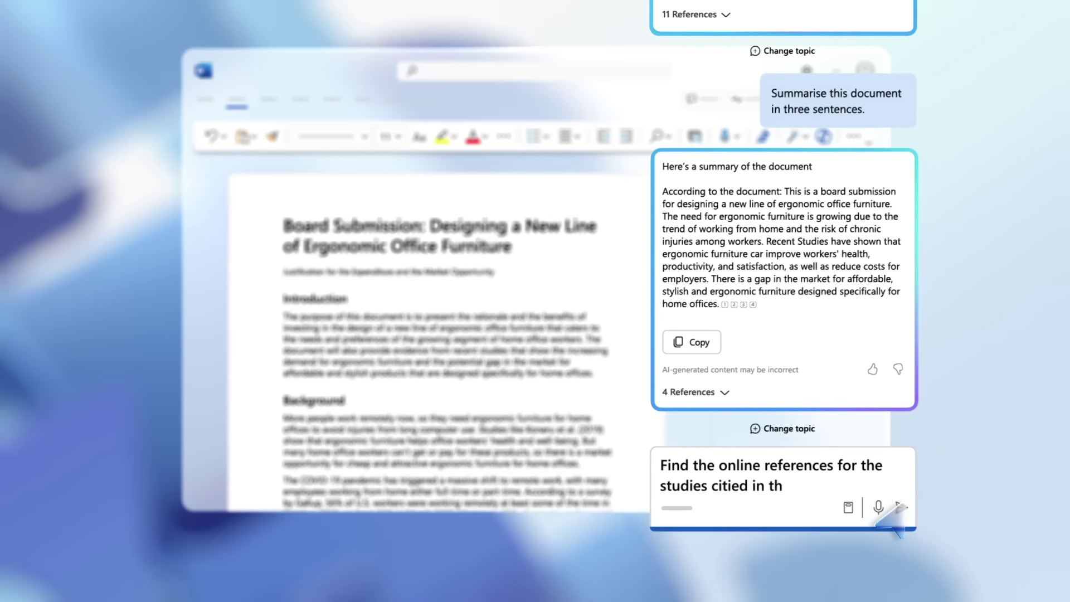
- Ask Copilot for the studies' online references and the ergonomic furniture market opportunity
left_click(901, 507)
type("What is the market opportunity")
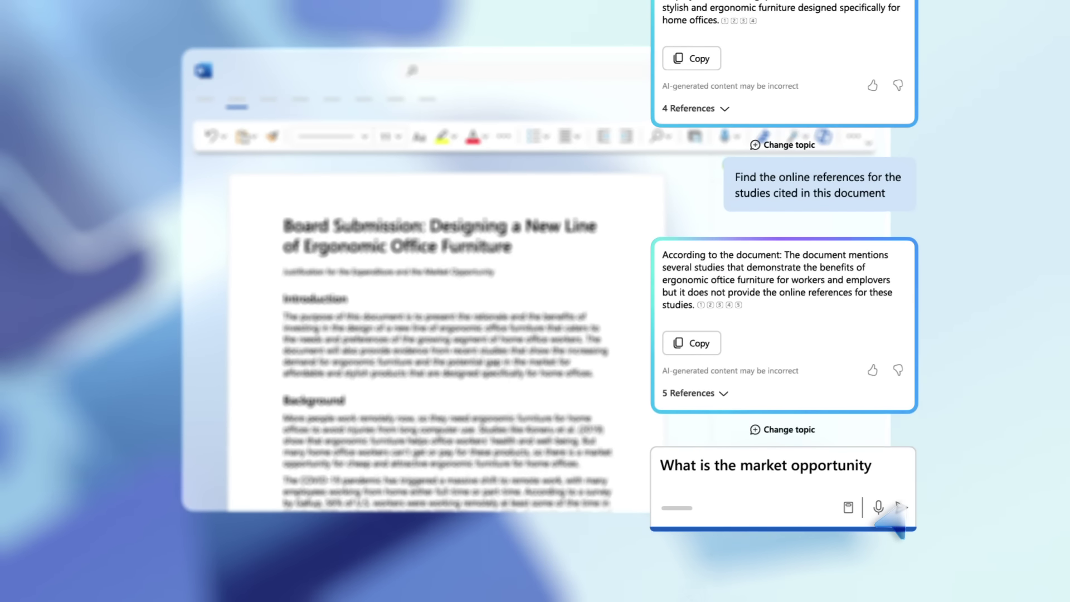
type("for ergonomi")
type("e?")
left_click(900, 507)
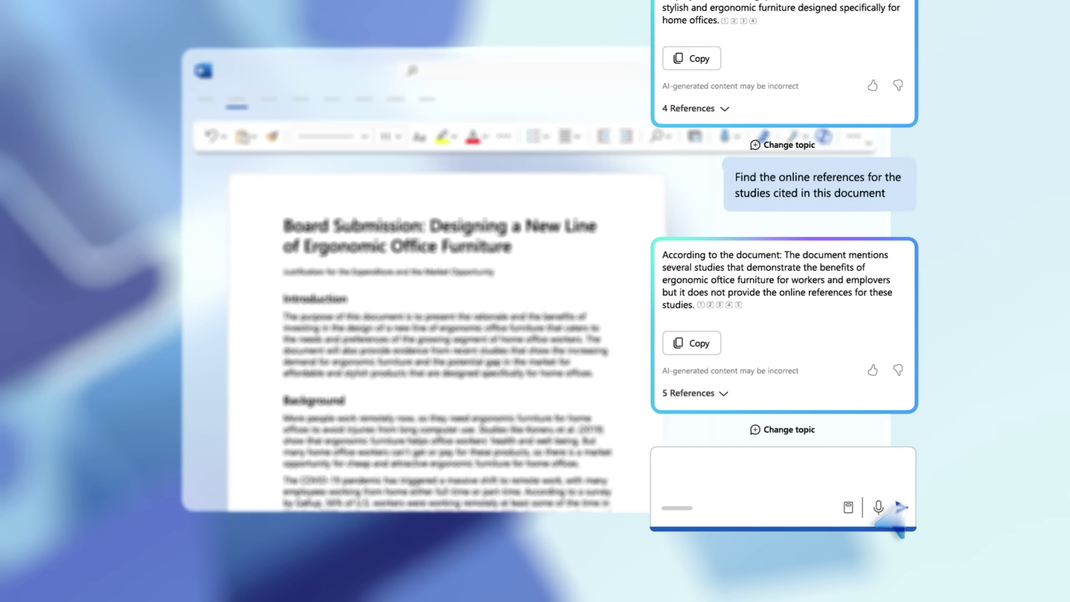